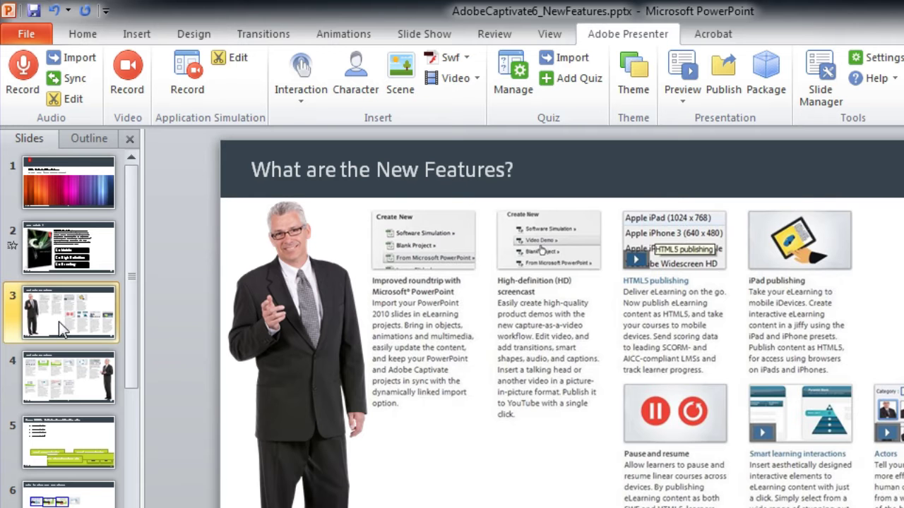
Step: Create a new application simulation recording from slide 3 with the SWF name TestSim
{"action": "left_click", "coordinate": [185, 81]}
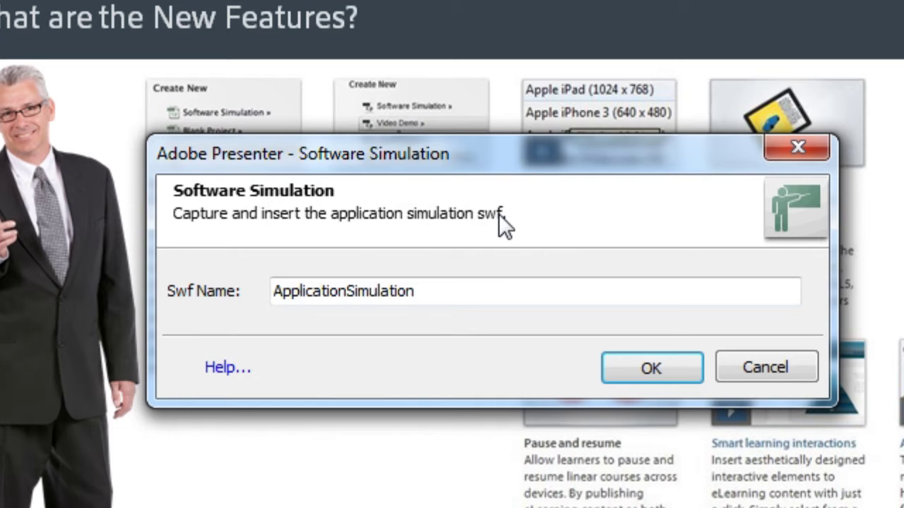
{"action": "left_click_drag", "start_coordinate": [520, 322], "coordinate": [273, 300]}
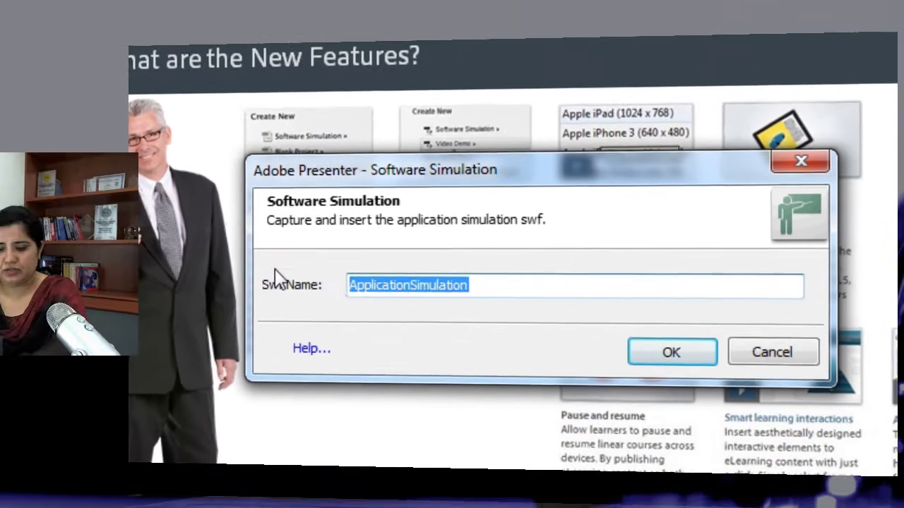
{"action": "type", "text": "Test"}
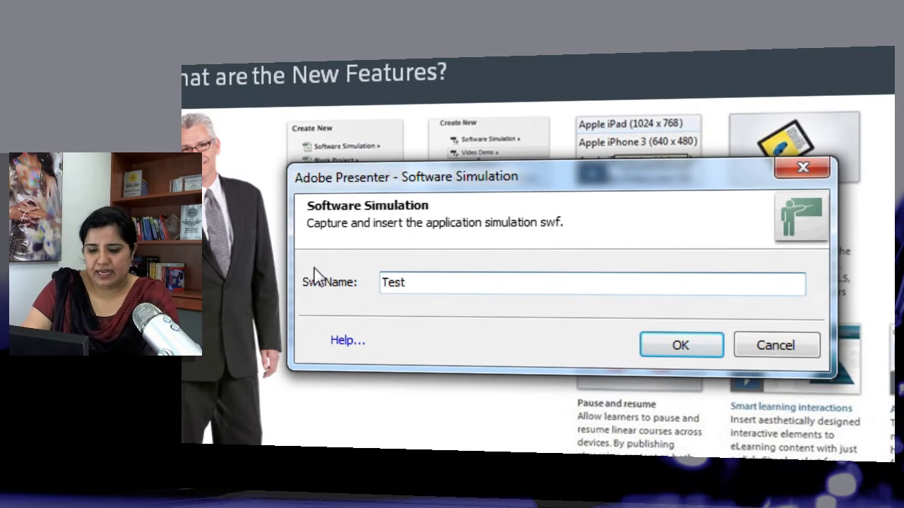
{"action": "type", "text": "Sim"}
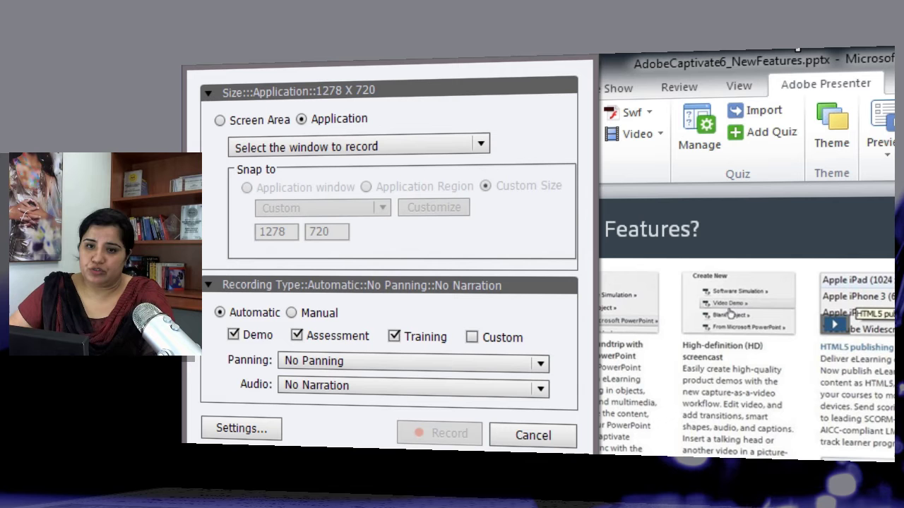
Step: Choose the AdobeCaptivate6_NewFeatures.pptx window as the application to record, with a custom capture size of 800 x 600
{"action": "left_click", "coordinate": [469, 147]}
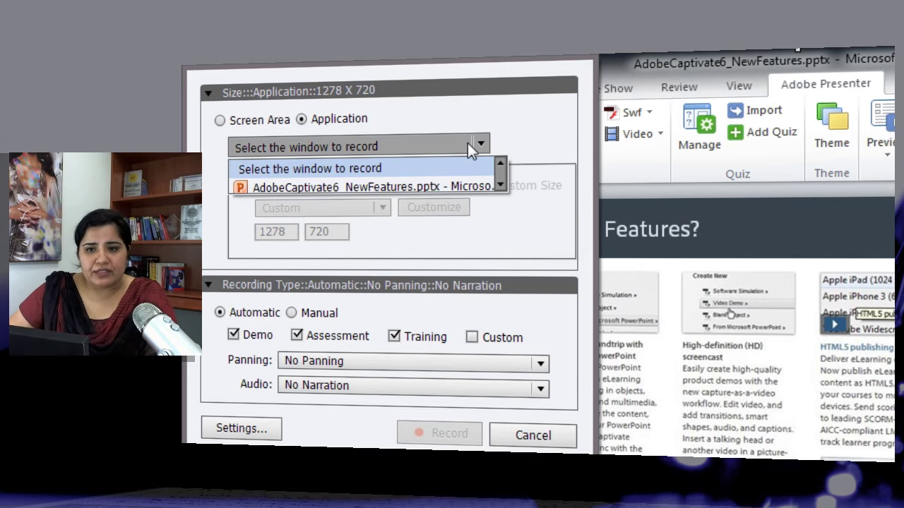
{"action": "left_click", "coordinate": [341, 187]}
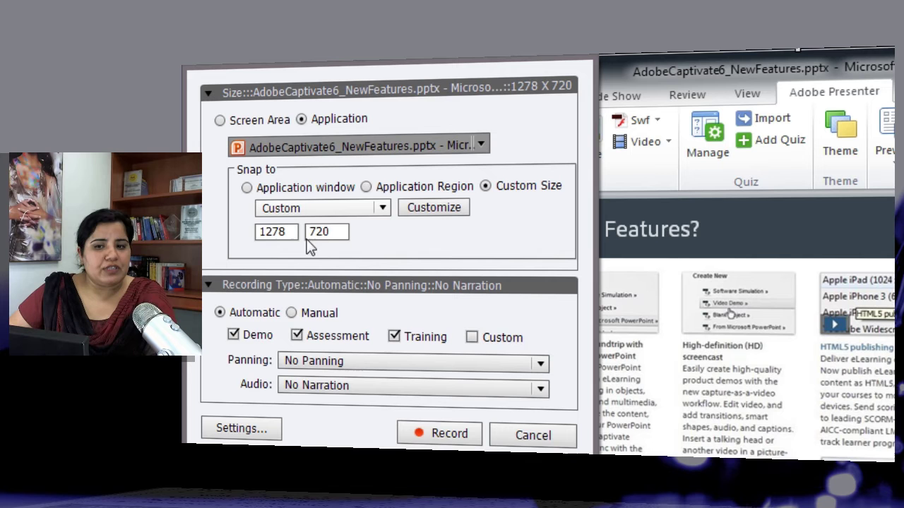
{"action": "left_click", "coordinate": [382, 209]}
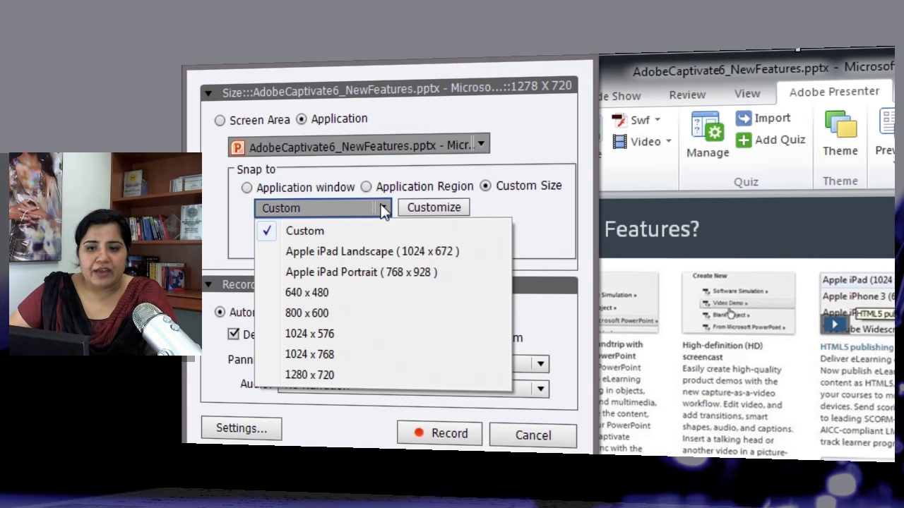
{"action": "left_click", "coordinate": [377, 315]}
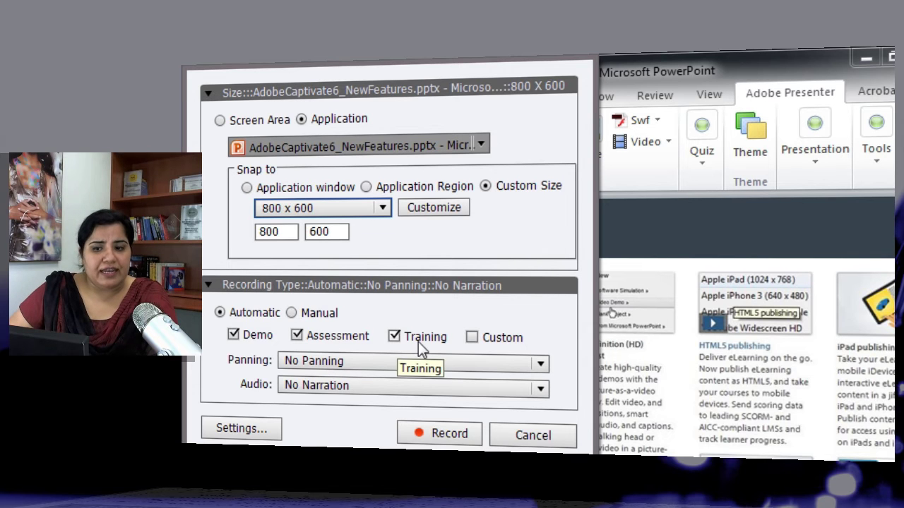
Step: Exclude Assessment from the automatic recording modes, keeping only Demo and Training with No Panning and No Narration
{"action": "left_click", "coordinate": [472, 339]}
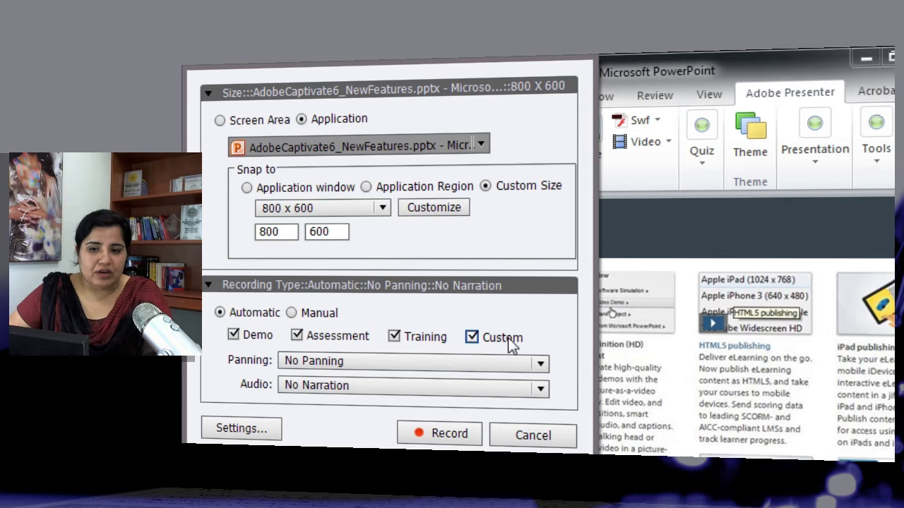
{"action": "left_click", "coordinate": [472, 337]}
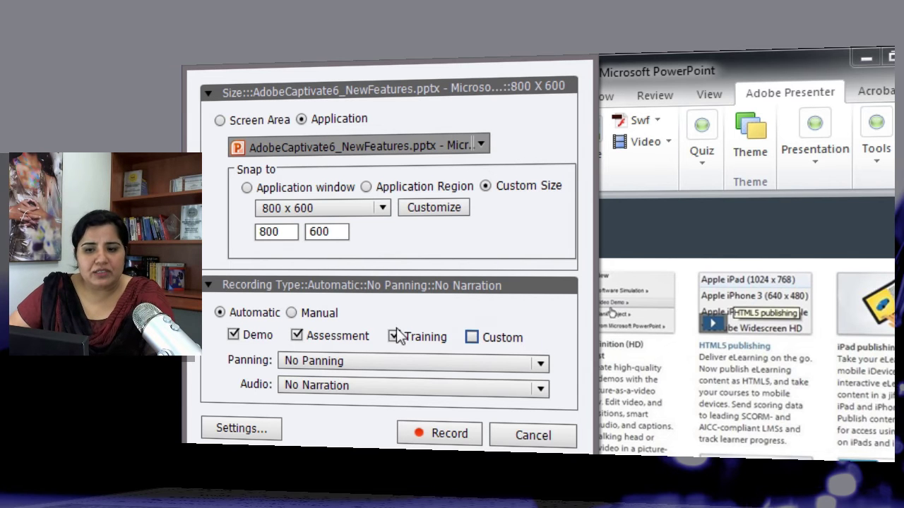
{"action": "left_click", "coordinate": [297, 336]}
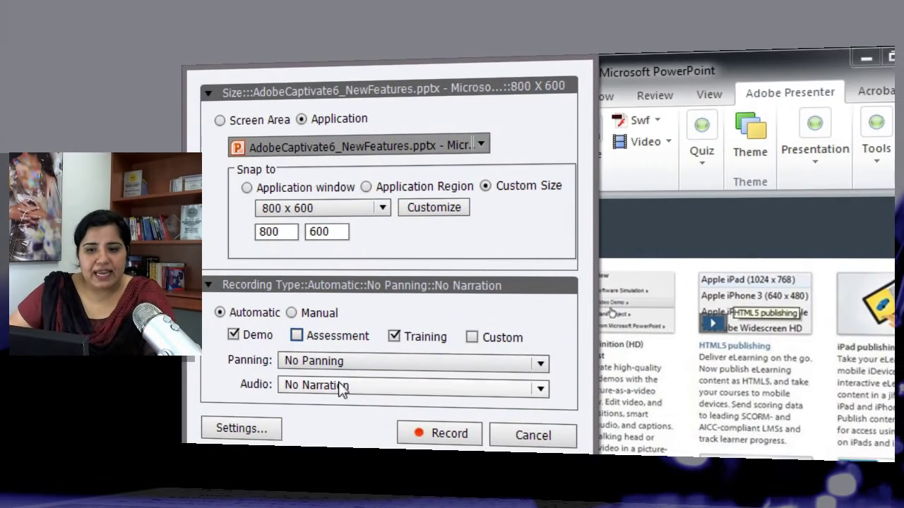
{"action": "left_click", "coordinate": [367, 361]}
{"action": "left_click", "coordinate": [387, 390]}
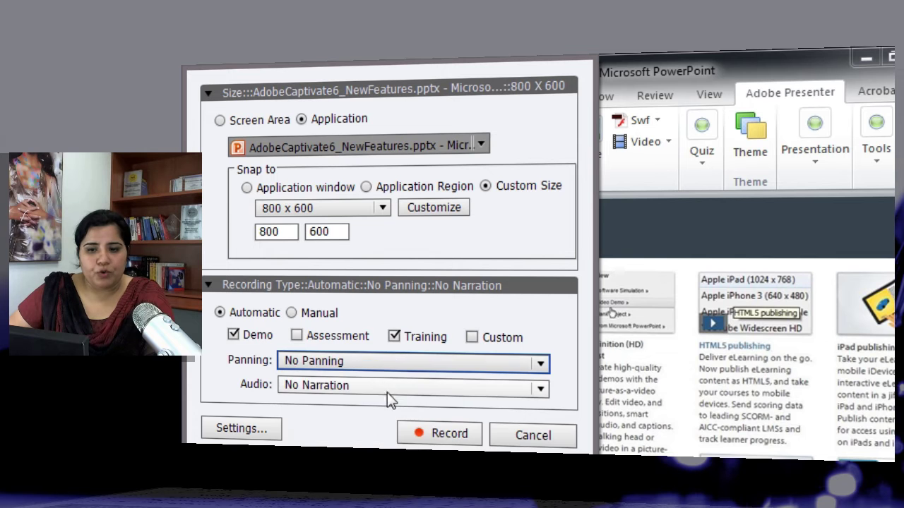
{"action": "left_click", "coordinate": [387, 393]}
{"action": "left_click", "coordinate": [391, 385]}
Step: Start the simulation recording, accepting capture dimensions that differ from the slide dimensions
{"action": "left_click", "coordinate": [474, 433]}
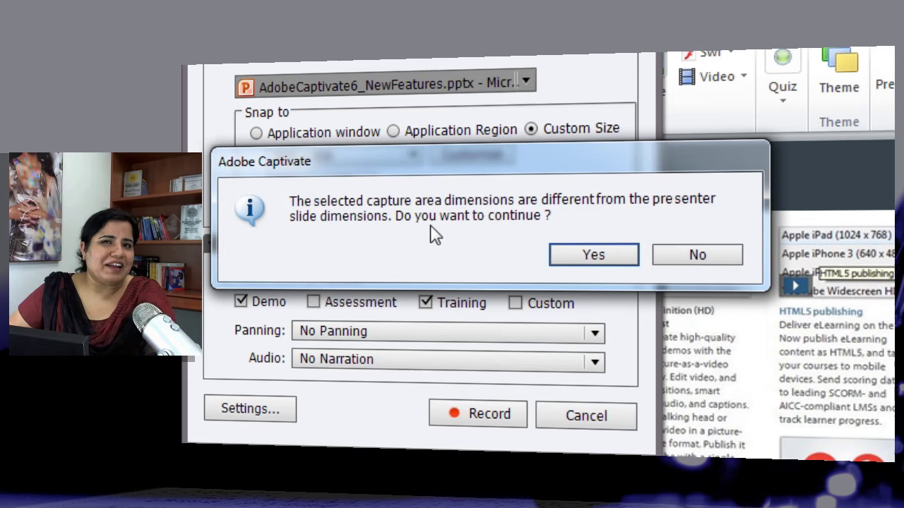
{"action": "left_click", "coordinate": [573, 260]}
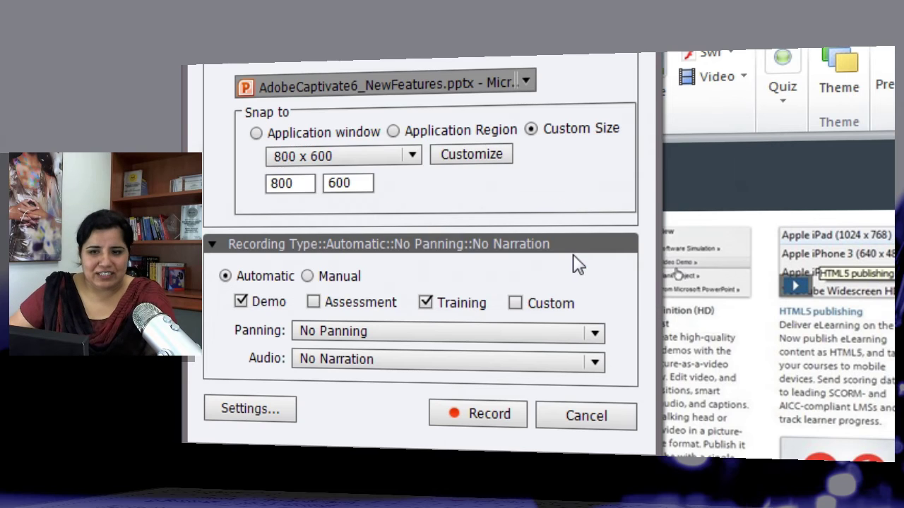
{"action": "key", "text": "Return"}
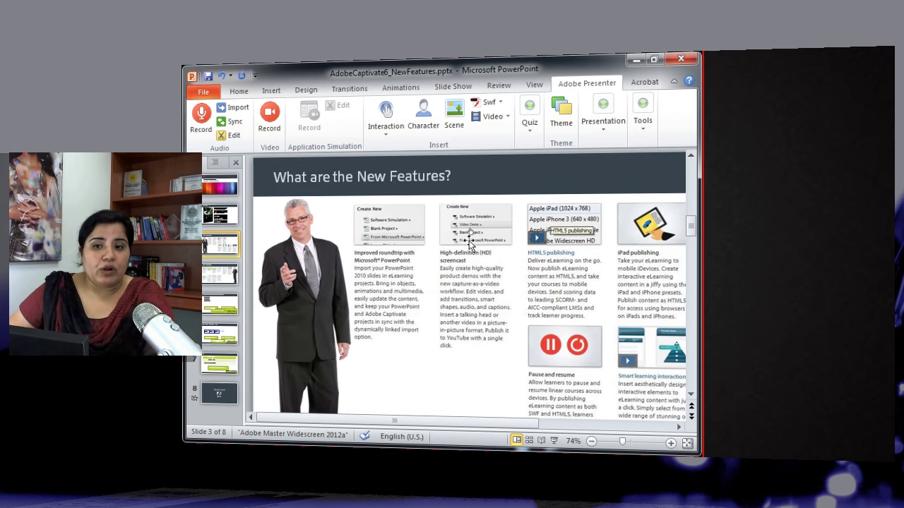
Step: Draw a rectangle on slide 3 across the first two feature columns, beside the man's picture
{"action": "left_click", "coordinate": [272, 93]}
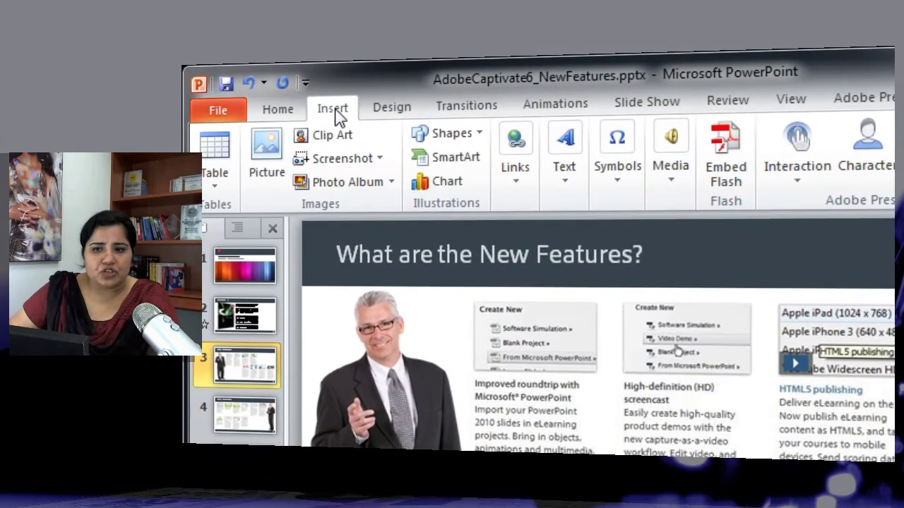
{"action": "left_click", "coordinate": [455, 136]}
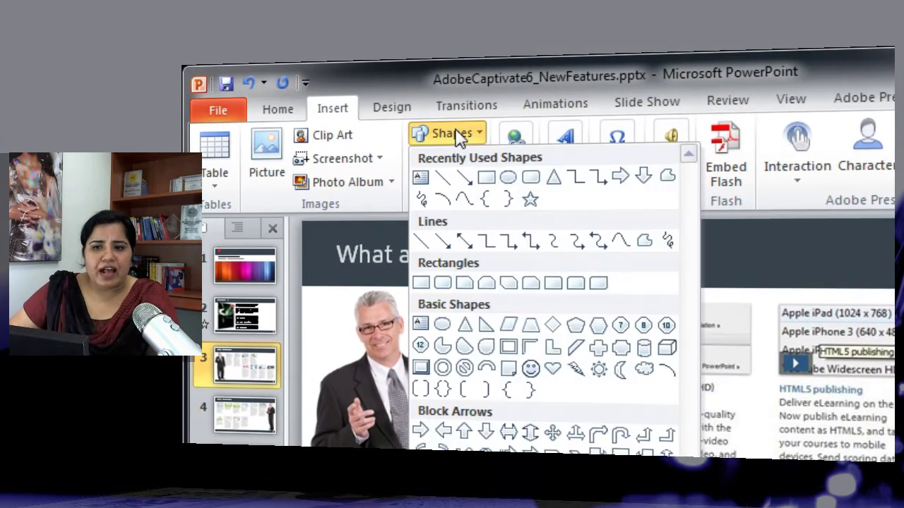
{"action": "left_click", "coordinate": [484, 177]}
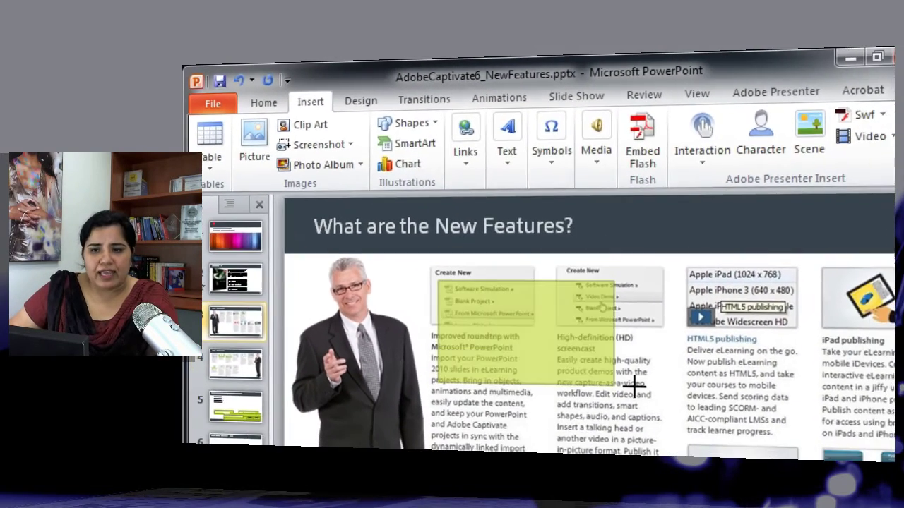
{"action": "left_click_drag", "start_coordinate": [634, 385], "coordinate": [676, 388]}
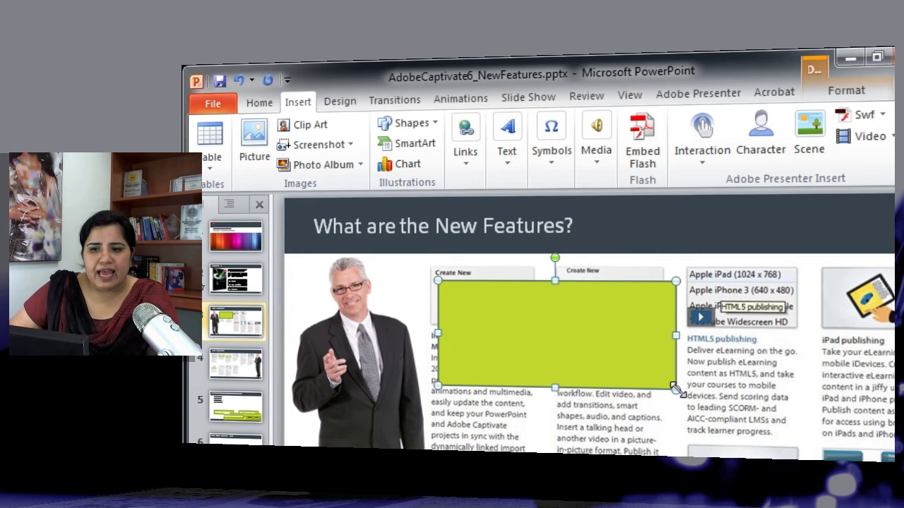
Step: Apply the intense purple shape style to the new rectangle
{"action": "left_click", "coordinate": [816, 69]}
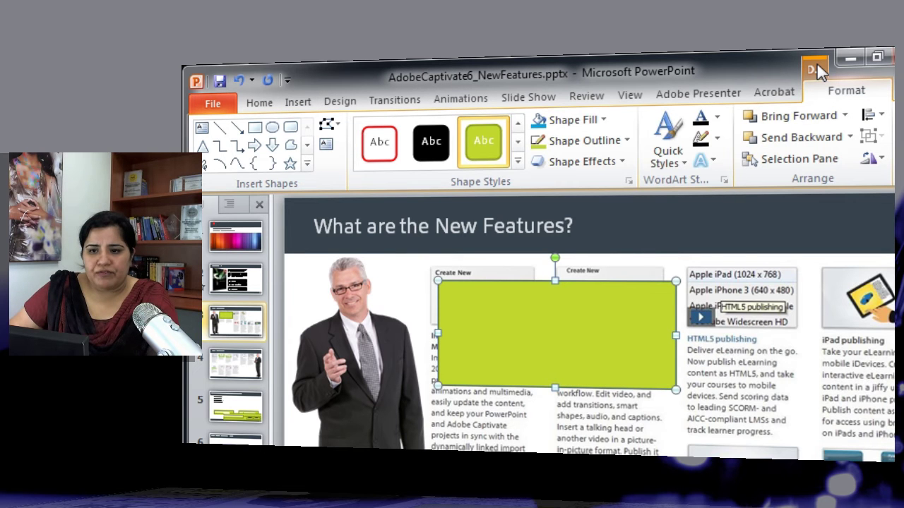
{"action": "left_click", "coordinate": [513, 161]}
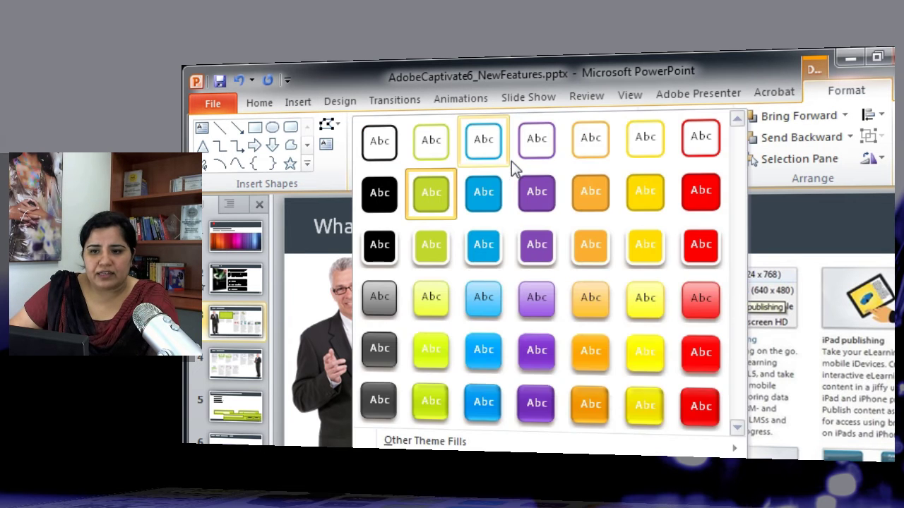
{"action": "left_click", "coordinate": [526, 406]}
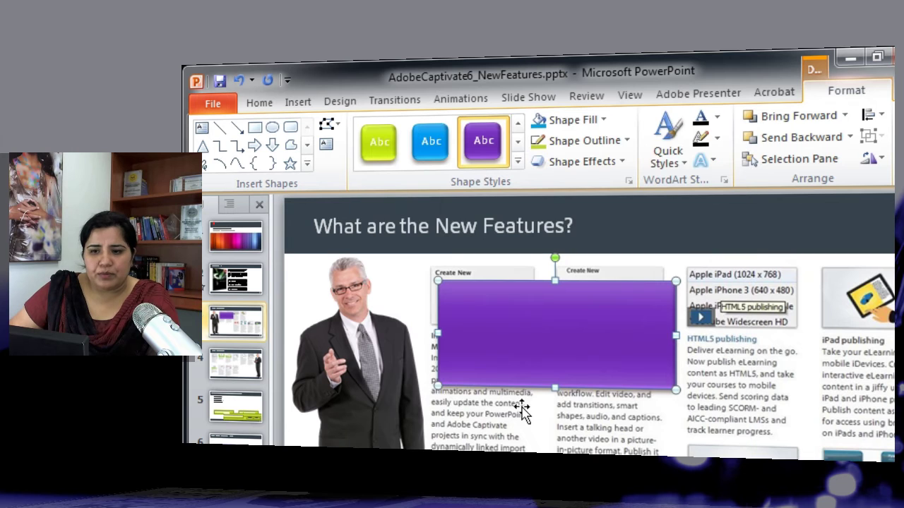
Step: Add the text "Introduction to Adobe Presenter" inside the purple rectangle
{"action": "left_click", "coordinate": [201, 127]}
{"action": "left_click", "coordinate": [521, 327]}
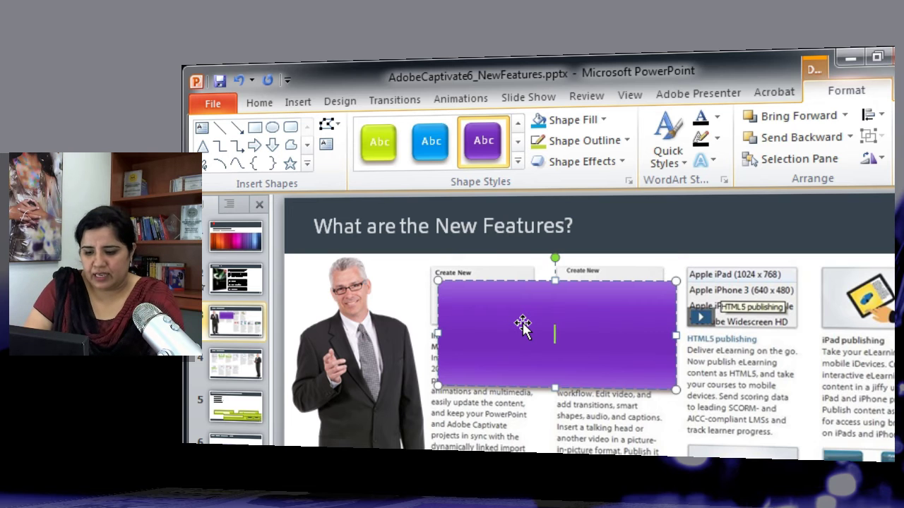
{"action": "type", "text": "Introducti"}
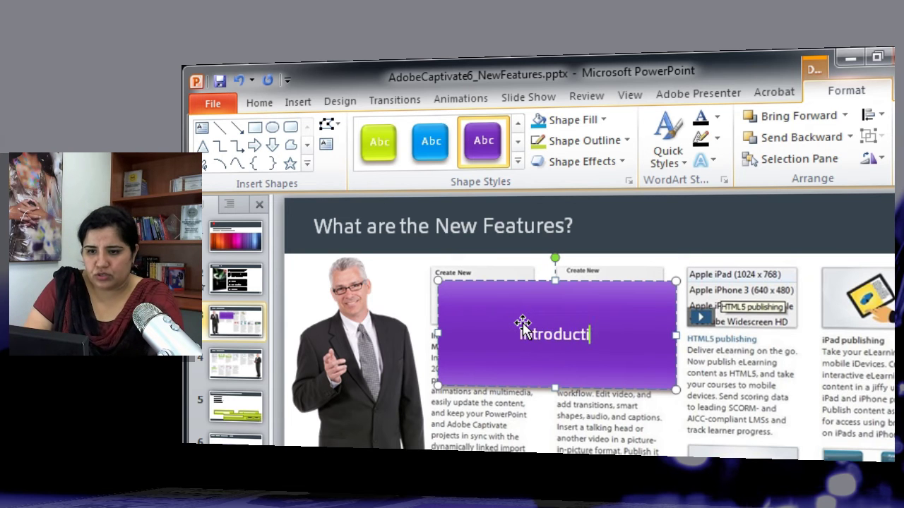
{"action": "type", "text": "on to Adob"}
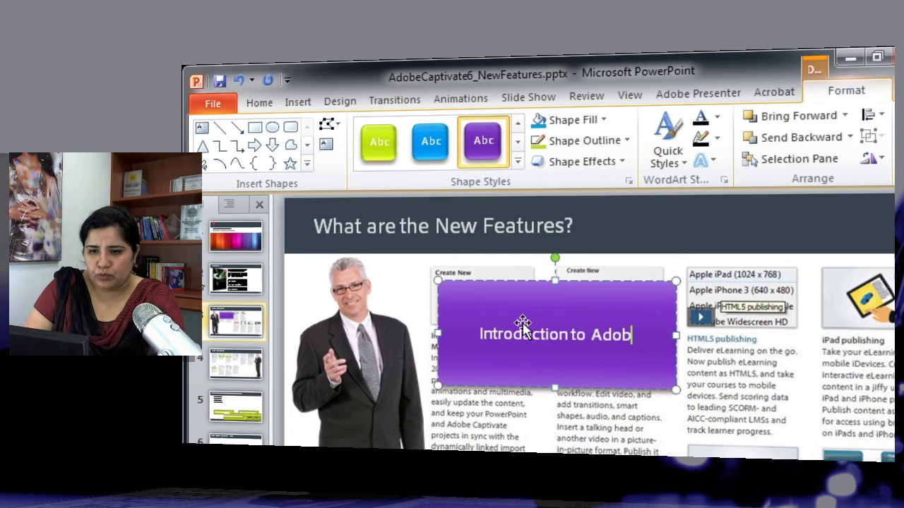
{"action": "type", "text": "e Pres"}
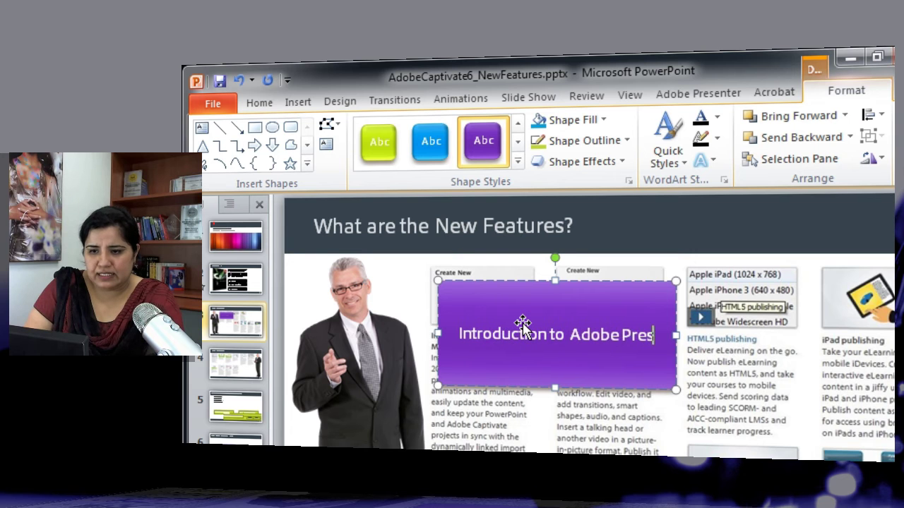
{"action": "type", "text": "enter"}
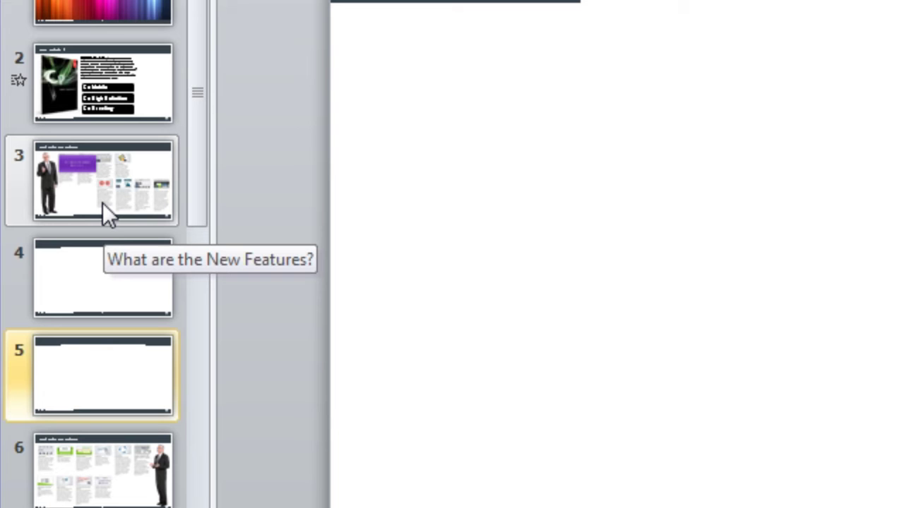
Step: Check the two inserted simulation slides, 4 and 5, and move the simulation on slide 4 down below the dark title band
{"action": "left_click", "coordinate": [105, 279]}
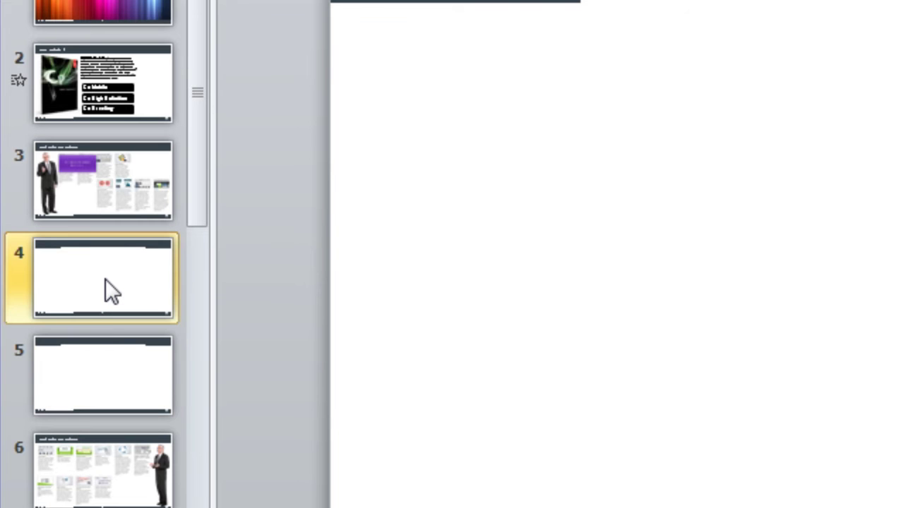
{"action": "left_click", "coordinate": [117, 390]}
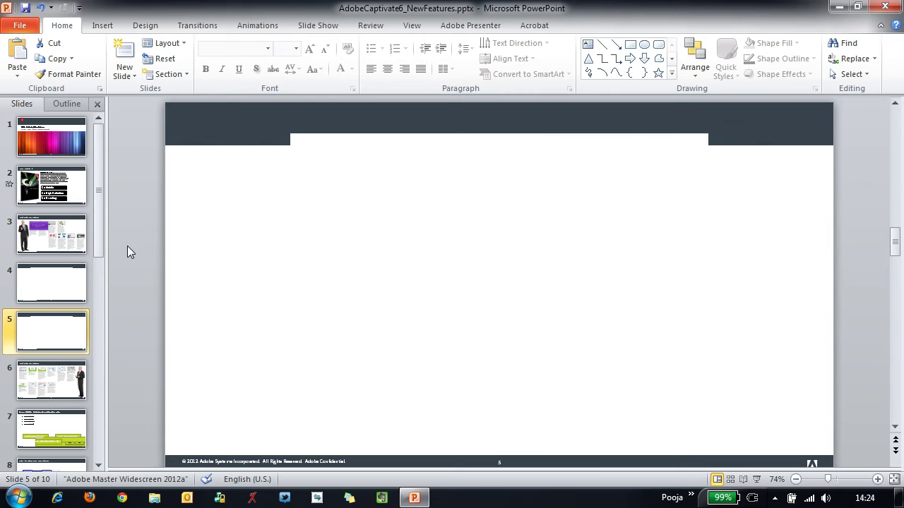
{"action": "left_click", "coordinate": [73, 278]}
{"action": "left_click", "coordinate": [449, 264]}
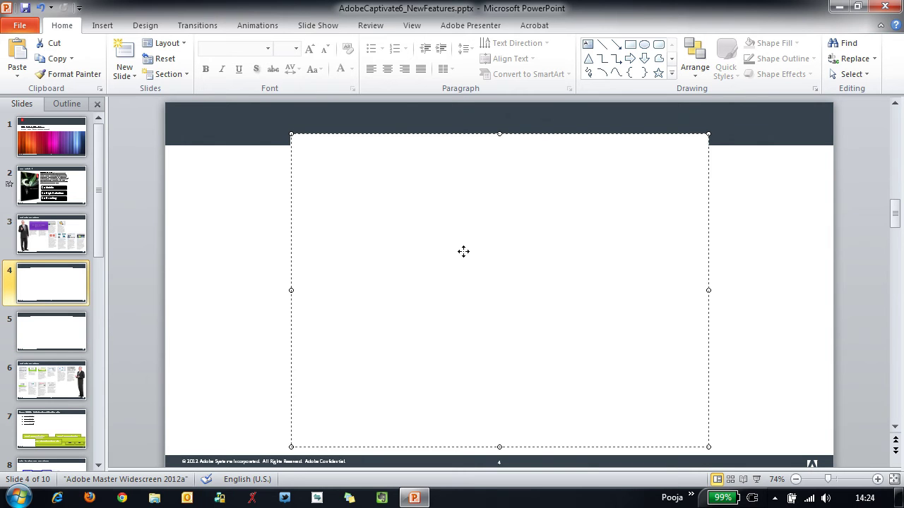
{"action": "left_click_drag", "start_coordinate": [463, 252], "coordinate": [465, 254]}
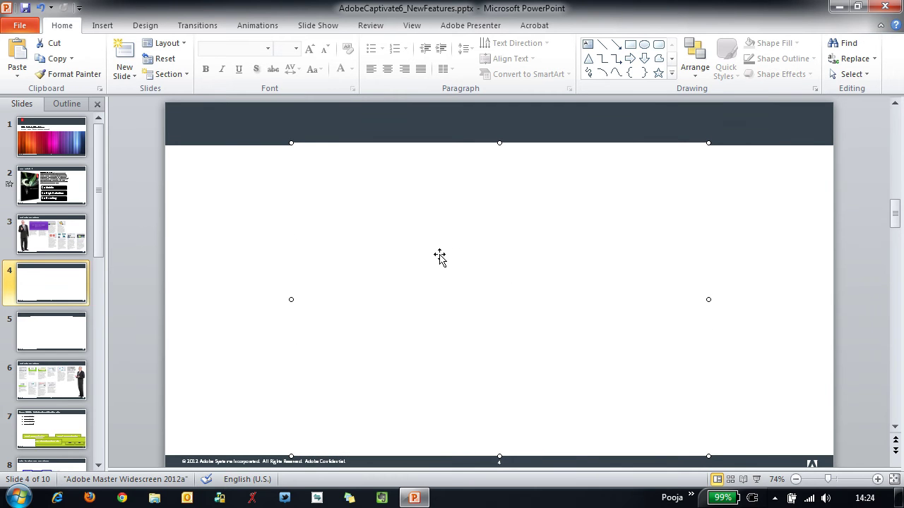
Step: Preview the current slide in Adobe Presenter to watch the recorded simulation, and close the preview
{"action": "left_click", "coordinate": [489, 33]}
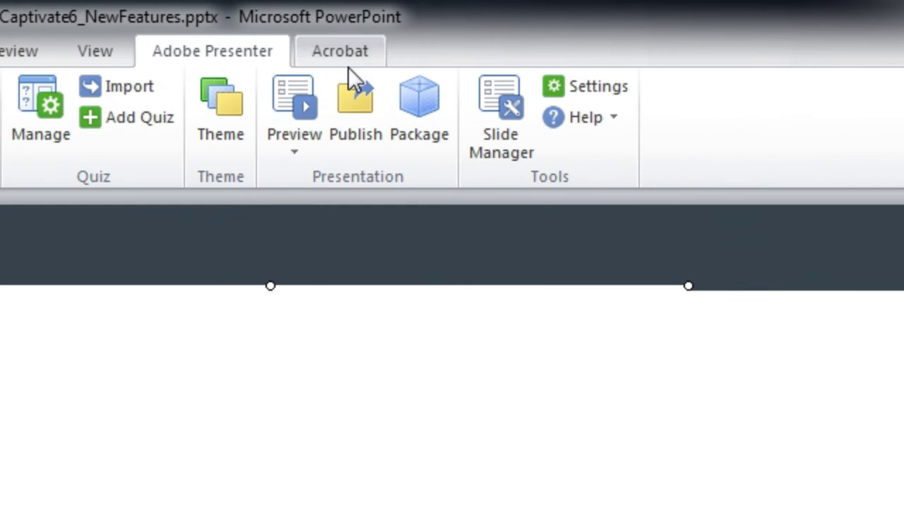
{"action": "left_click", "coordinate": [292, 139]}
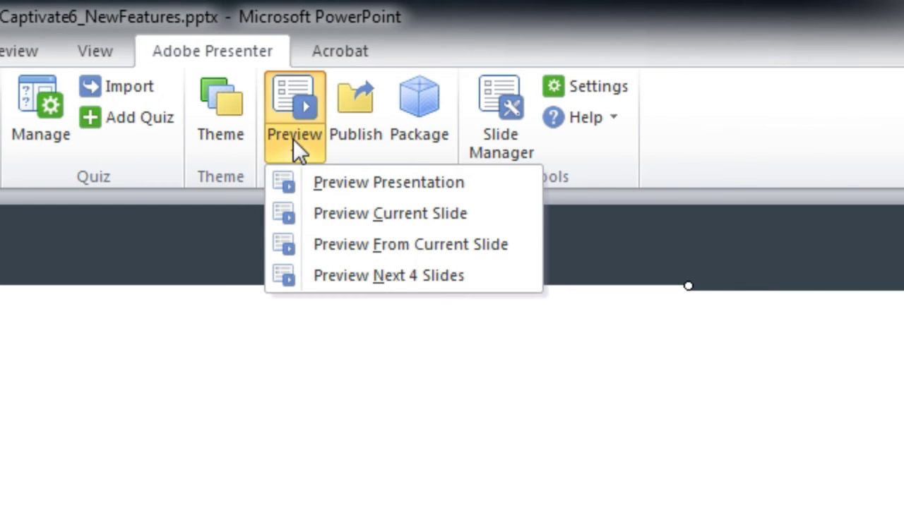
{"action": "left_click", "coordinate": [402, 215]}
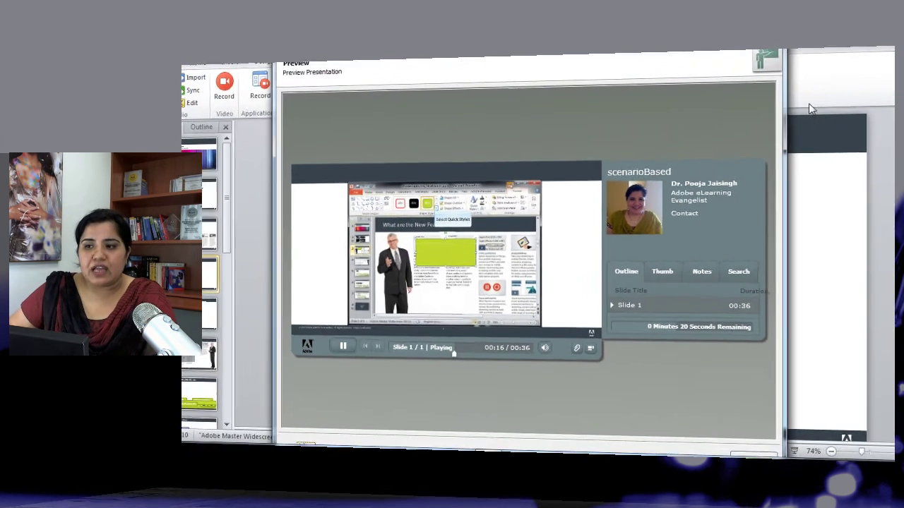
{"action": "left_click", "coordinate": [745, 64]}
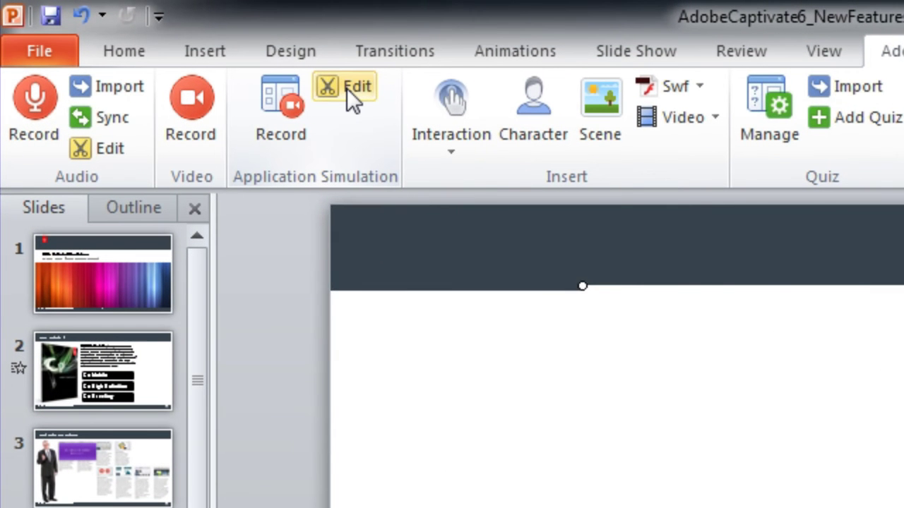
Step: Open the slide 4 simulation for editing in Adobe Captivate and change the first slide's caption to "Click the Insert tab."
{"action": "left_click", "coordinate": [347, 89]}
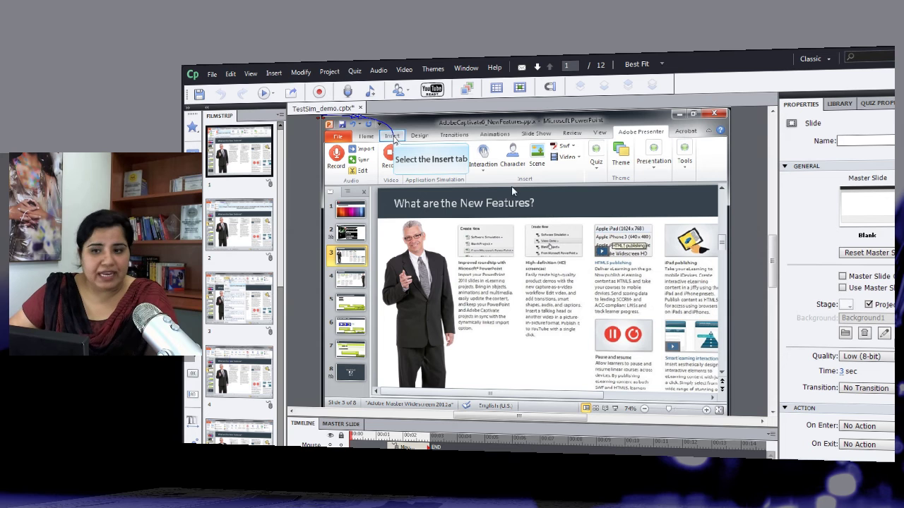
{"action": "left_click", "coordinate": [431, 161]}
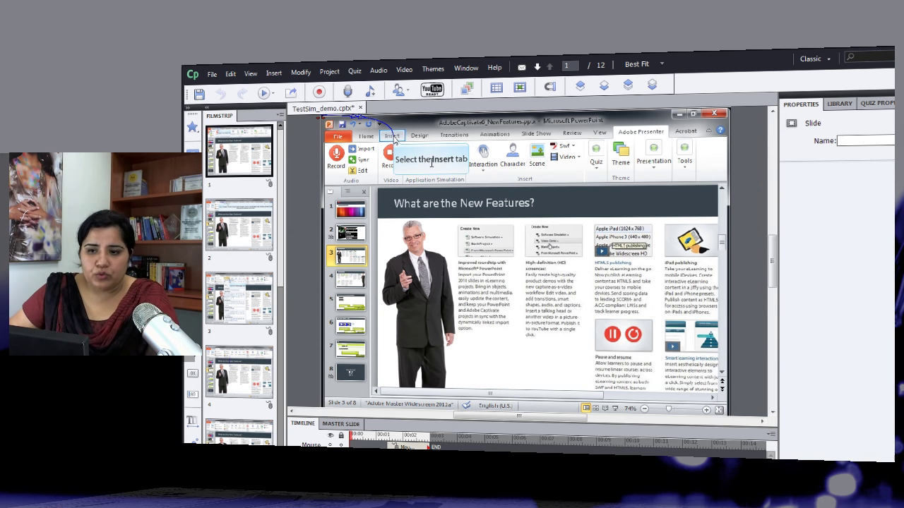
{"action": "left_click_drag", "start_coordinate": [431, 161], "coordinate": [332, 164]}
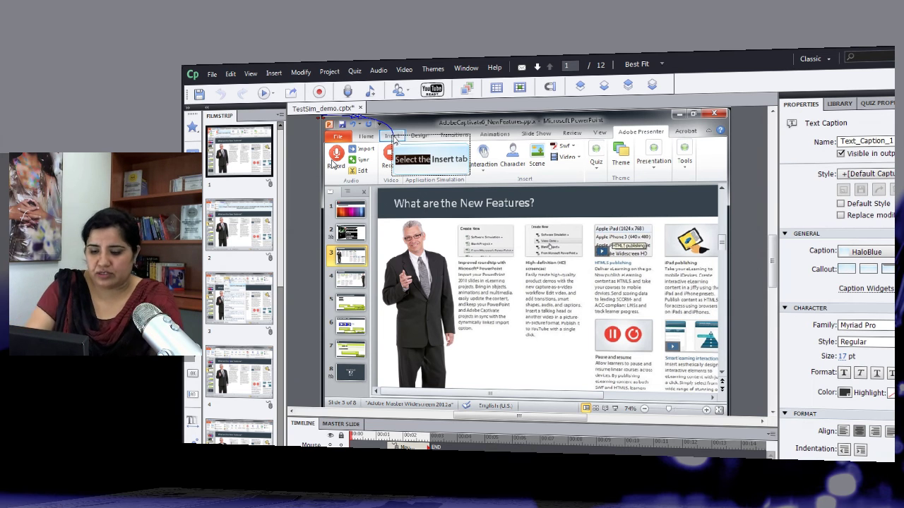
{"action": "type", "text": "Click"}
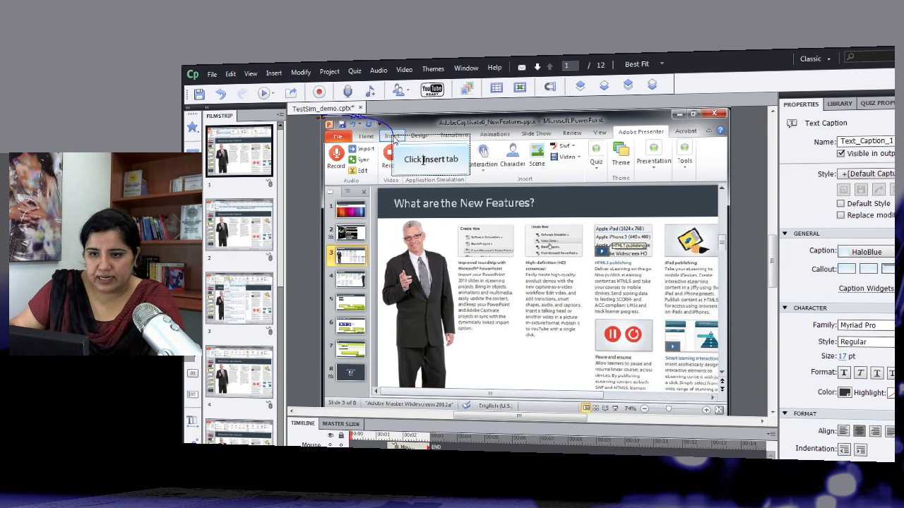
{"action": "type", "text": "the "}
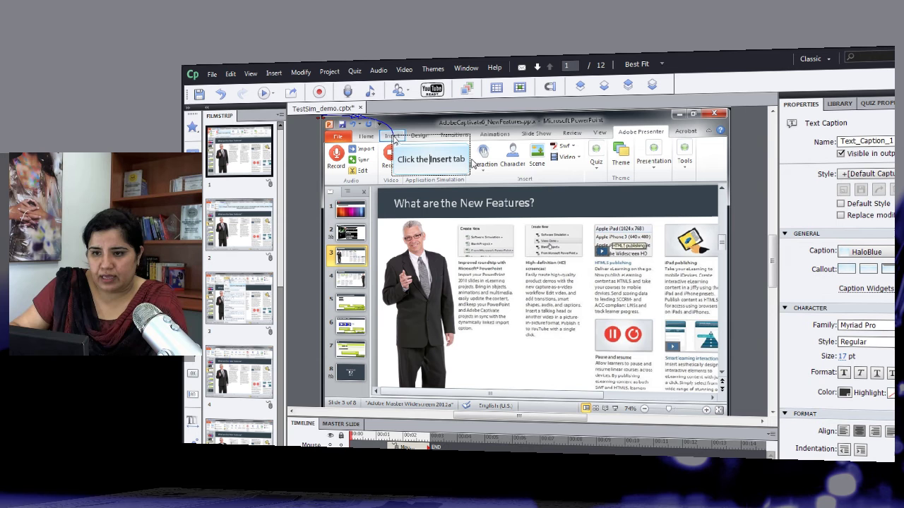
{"action": "type", "text": "."}
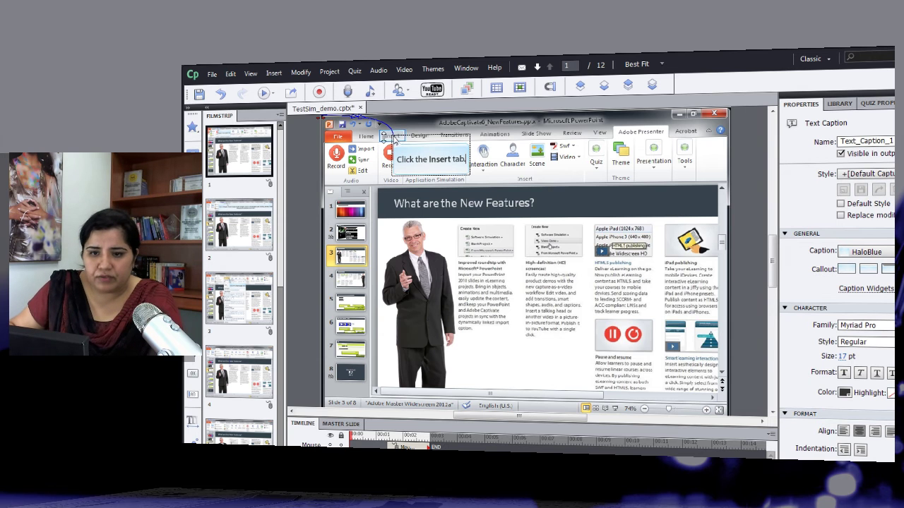
Step: Change the caption on simulation slide 2 to "Select Shapes and click the rectangle button."
{"action": "left_click", "coordinate": [236, 242]}
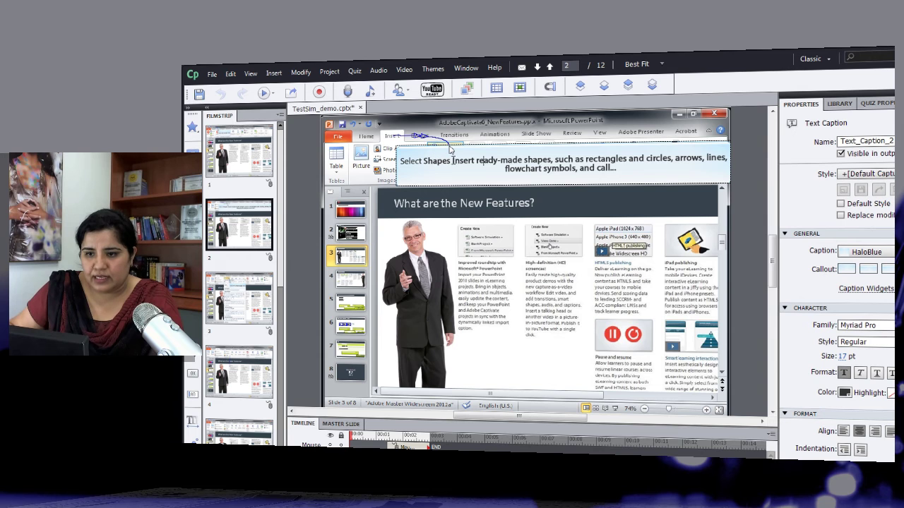
{"action": "left_click_drag", "start_coordinate": [452, 161], "coordinate": [661, 174]}
{"action": "key", "text": "BackSpace"}
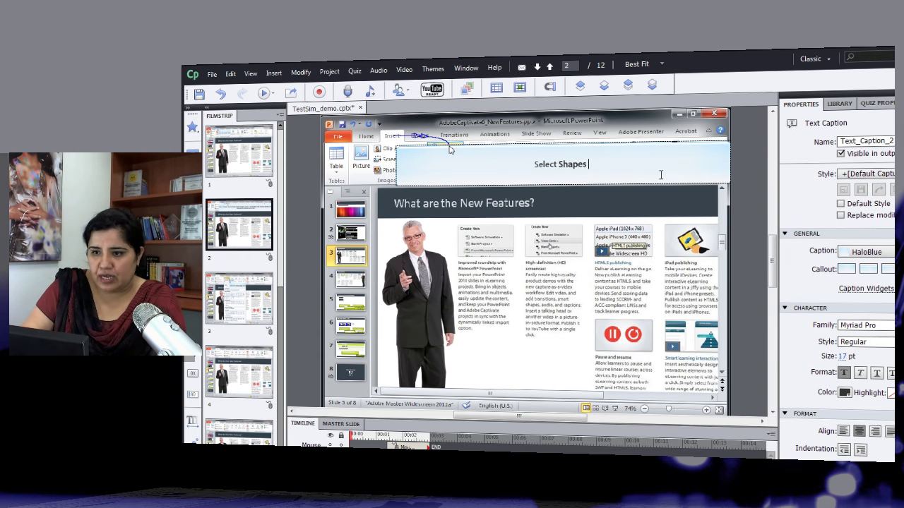
{"action": "type", "text": "and"}
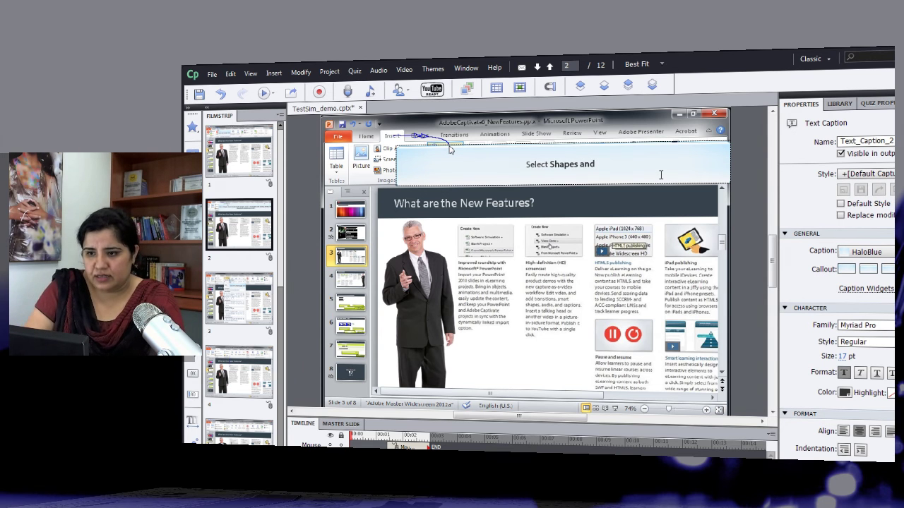
{"action": "key", "text": "BackSpace"}
{"action": "key", "text": "BackSpace"}
{"action": "key", "text": "BackSpace"}
{"action": "key", "text": "BackSpace"}
{"action": "key", "text": "BackSpace"}
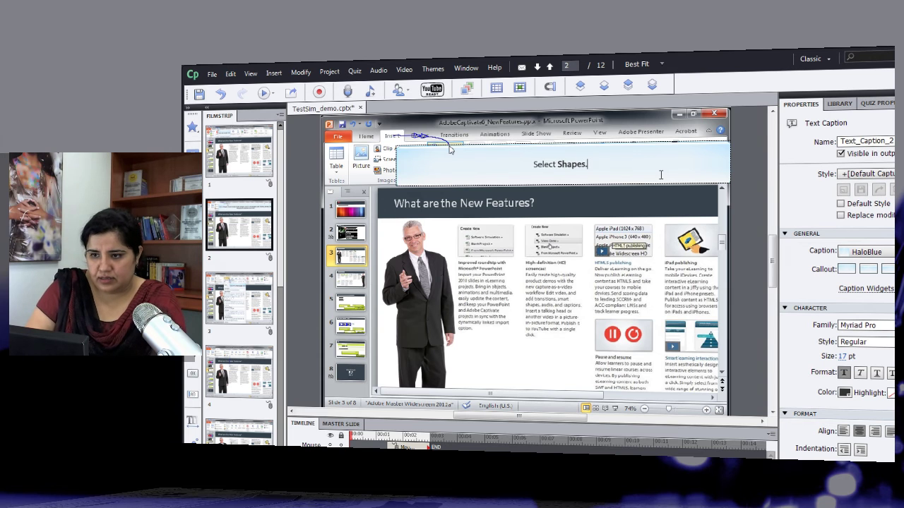
{"action": "type", "text": "and cli"}
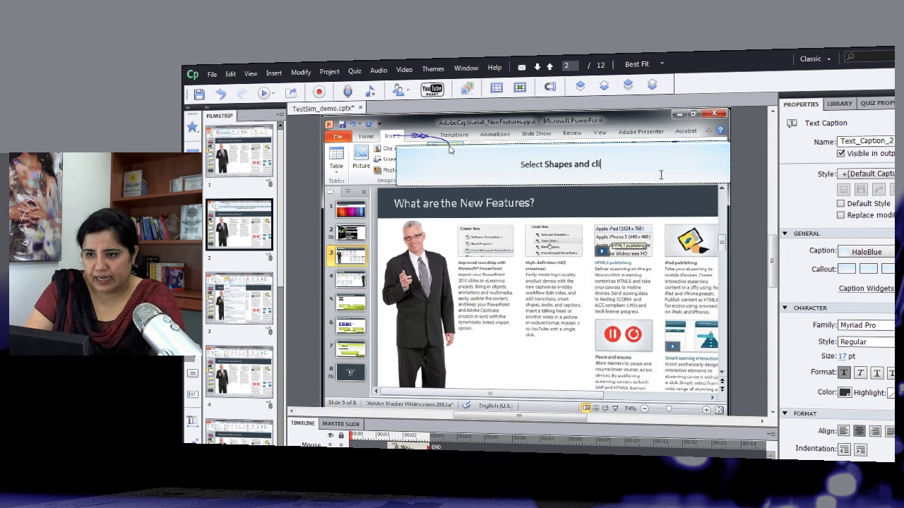
{"action": "type", "text": "ck the rec"}
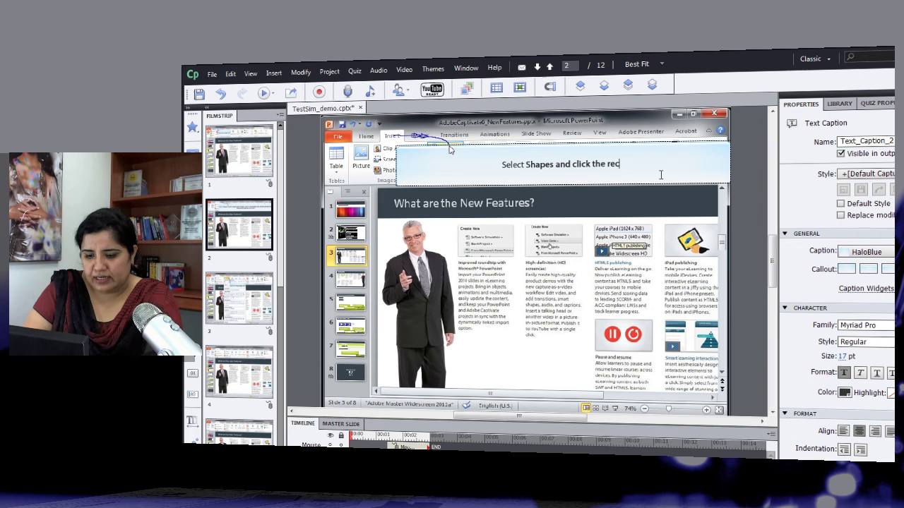
{"action": "type", "text": "tan"}
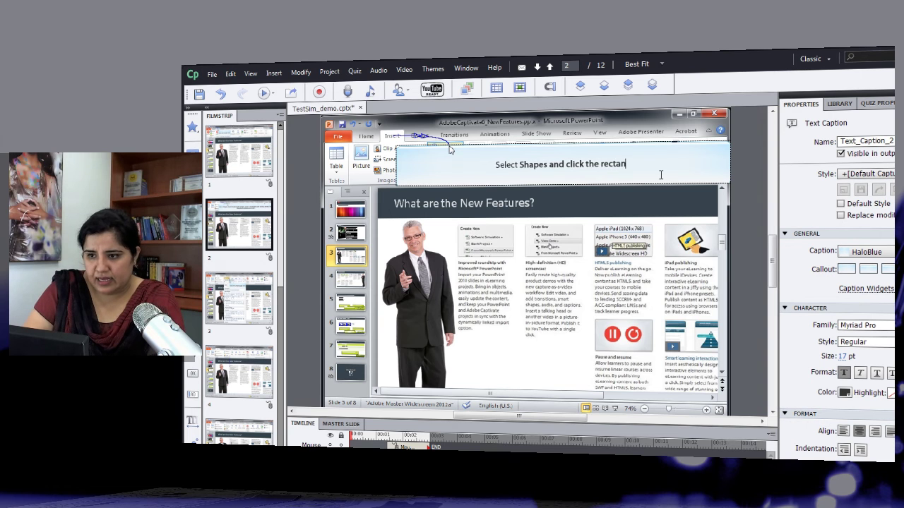
{"action": "type", "text": "gle button."}
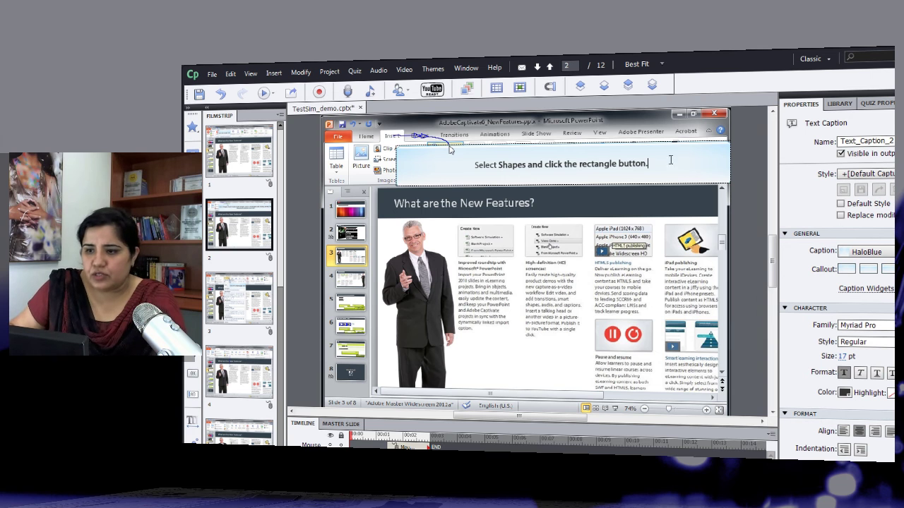
Step: Remove the bold formatting from "and click the rectangle button." in the slide 2 caption, keeping only "Shapes" bold
{"action": "key", "text": "ctrl+shift+Left"}
{"action": "key", "text": "ctrl+shift+Left"}
{"action": "key", "text": "ctrl+shift+Left"}
{"action": "key", "text": "ctrl+shift+Left"}
{"action": "key", "text": "ctrl+shift+Left"}
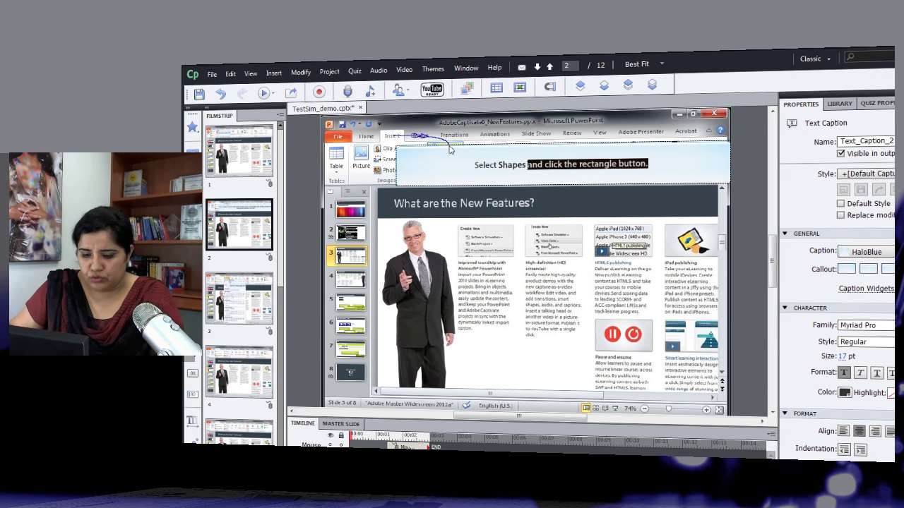
{"action": "key", "text": "Escape"}
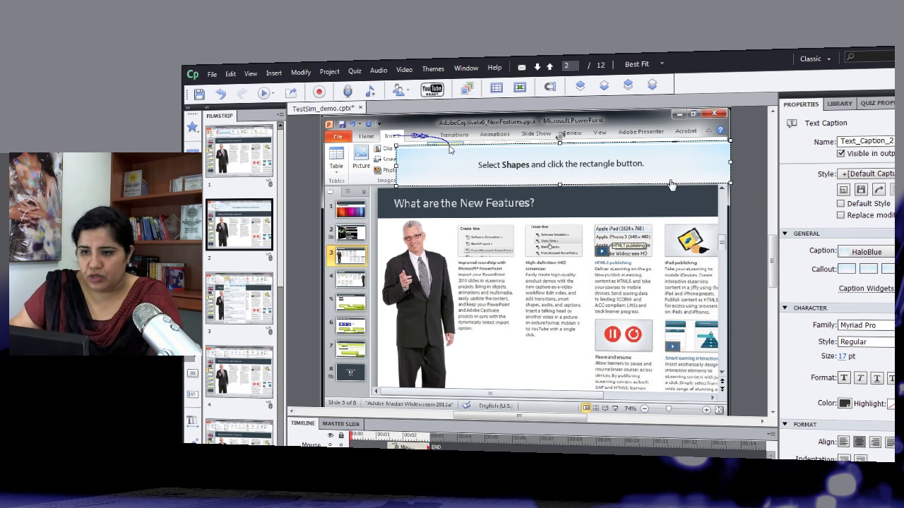
Step: Shrink the slide 2 caption to two lines below the Shapes command and move the recorded mouse pointer's end point onto Shapes
{"action": "left_click_drag", "start_coordinate": [732, 184], "coordinate": [514, 175]}
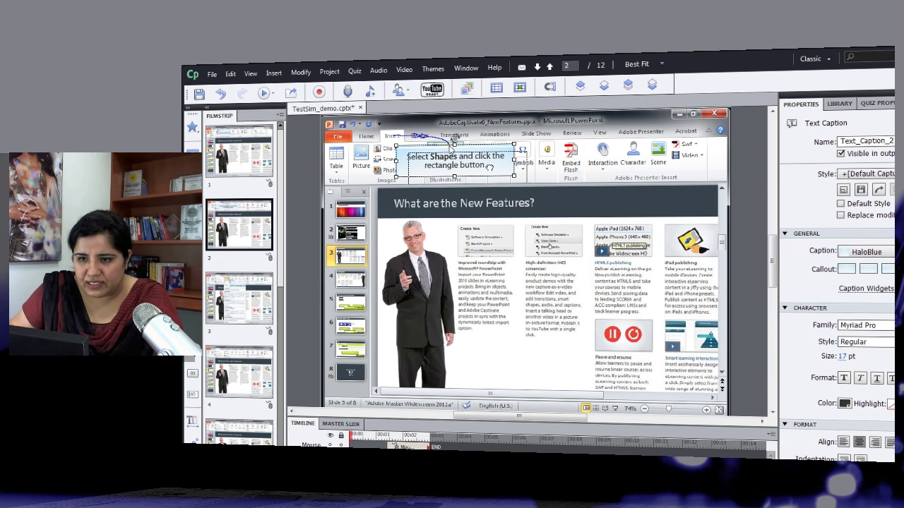
{"action": "left_click_drag", "start_coordinate": [478, 164], "coordinate": [507, 177]}
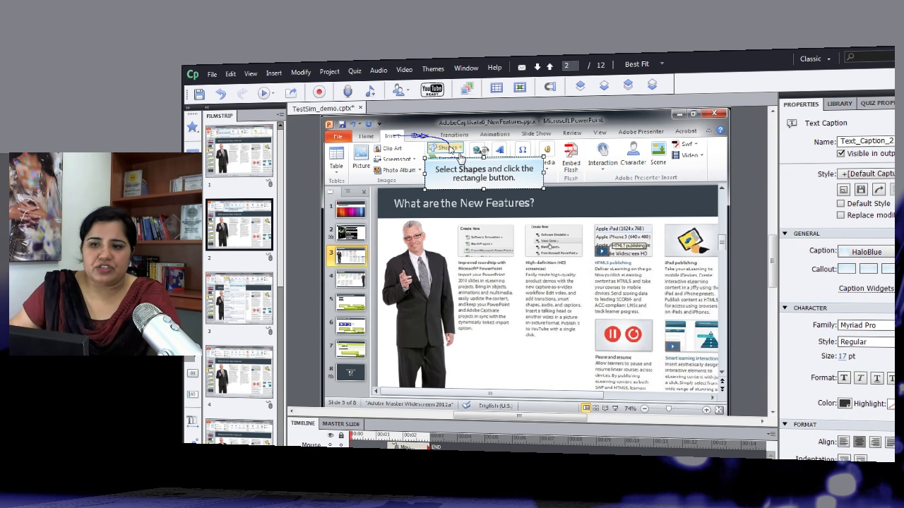
{"action": "left_click_drag", "start_coordinate": [484, 178], "coordinate": [500, 178]}
{"action": "left_click", "coordinate": [455, 151]}
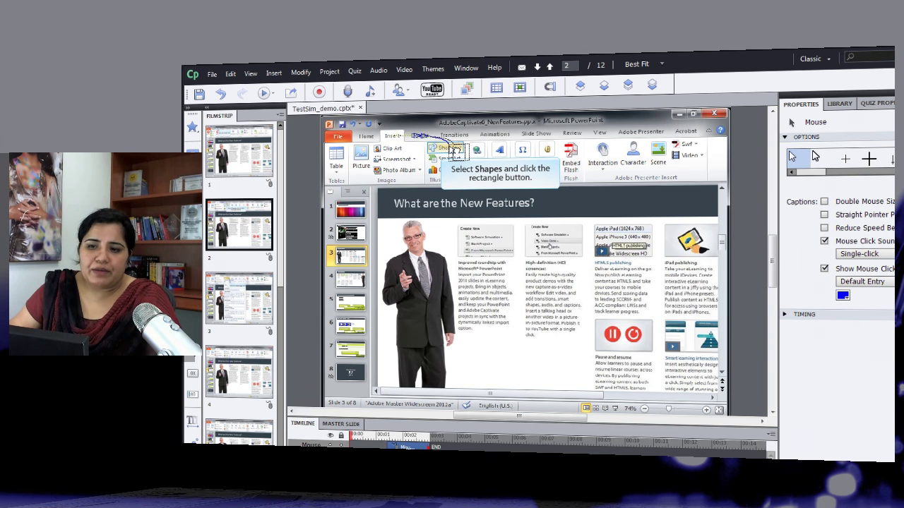
{"action": "mouse_move", "coordinate": [455, 151]}
{"action": "left_mouse_down"}
{"action": "mouse_move", "coordinate": [460, 157]}
{"action": "mouse_move", "coordinate": [447, 150]}
{"action": "left_mouse_up"}
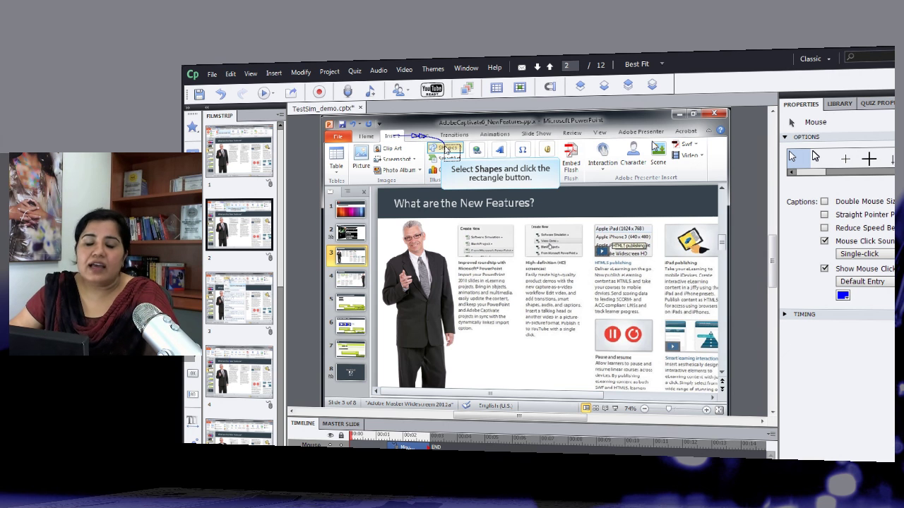
Step: Delete slide 4 from the simulation's filmstrip
{"action": "scroll", "coordinate": [255, 258], "scroll_direction": "down", "scroll_amount": 2}
{"action": "left_click", "coordinate": [253, 258]}
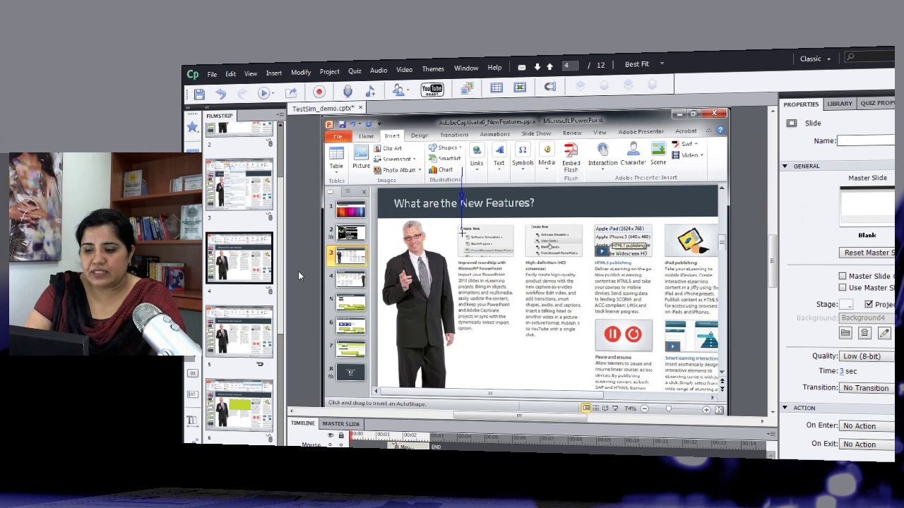
{"action": "key", "text": "Delete"}
{"action": "key", "text": "Return"}
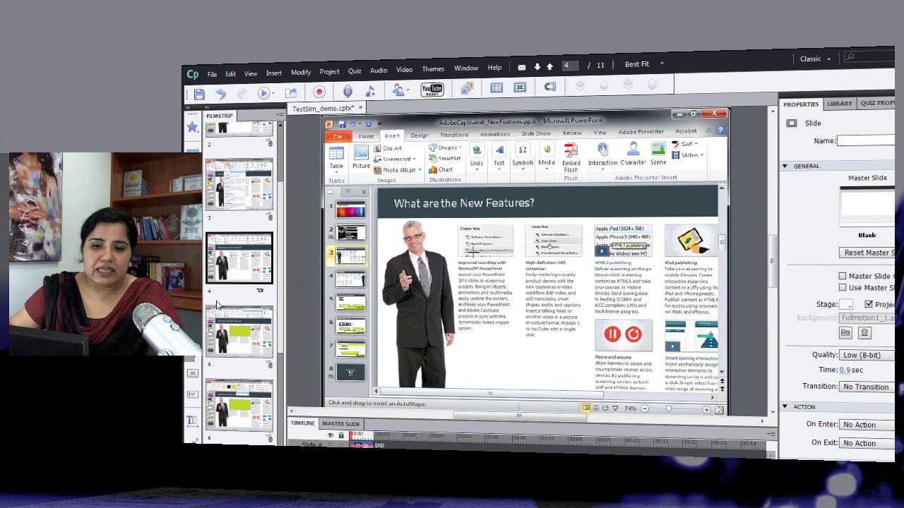
Step: Save the edited simulation, return to the PowerPoint presentation and dismiss the confirmation message
{"action": "scroll", "coordinate": [236, 297], "scroll_direction": "up", "scroll_amount": 3}
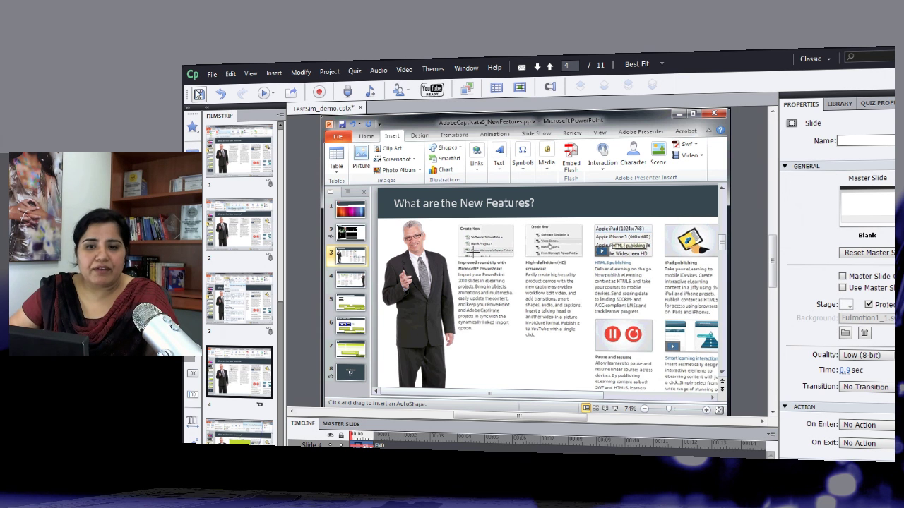
{"action": "left_click", "coordinate": [198, 94]}
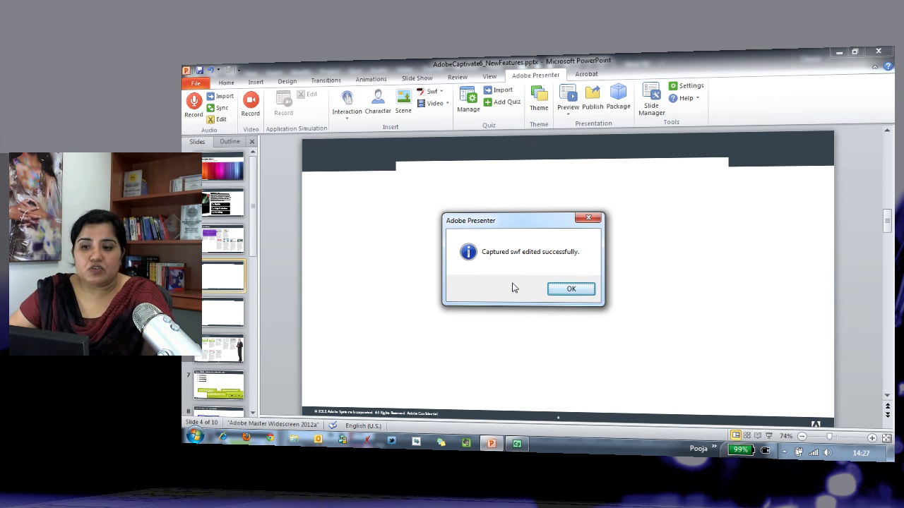
{"action": "left_click", "coordinate": [571, 289]}
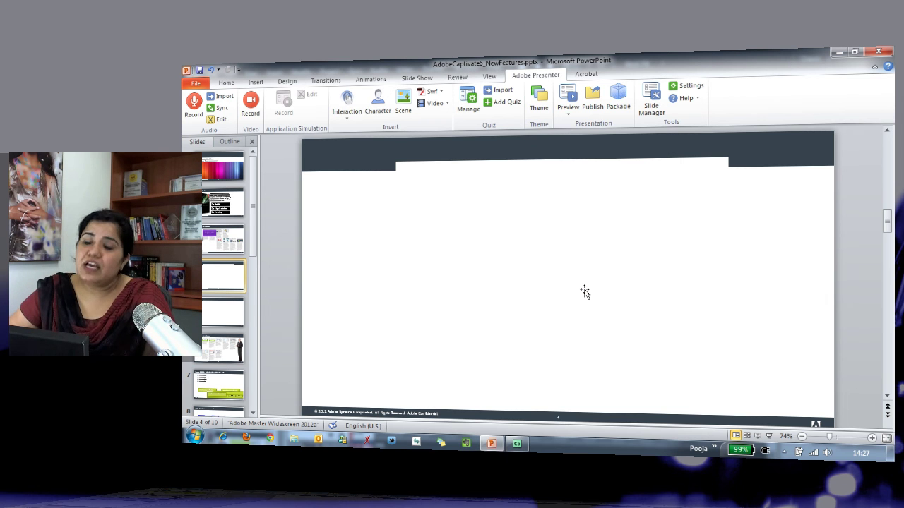